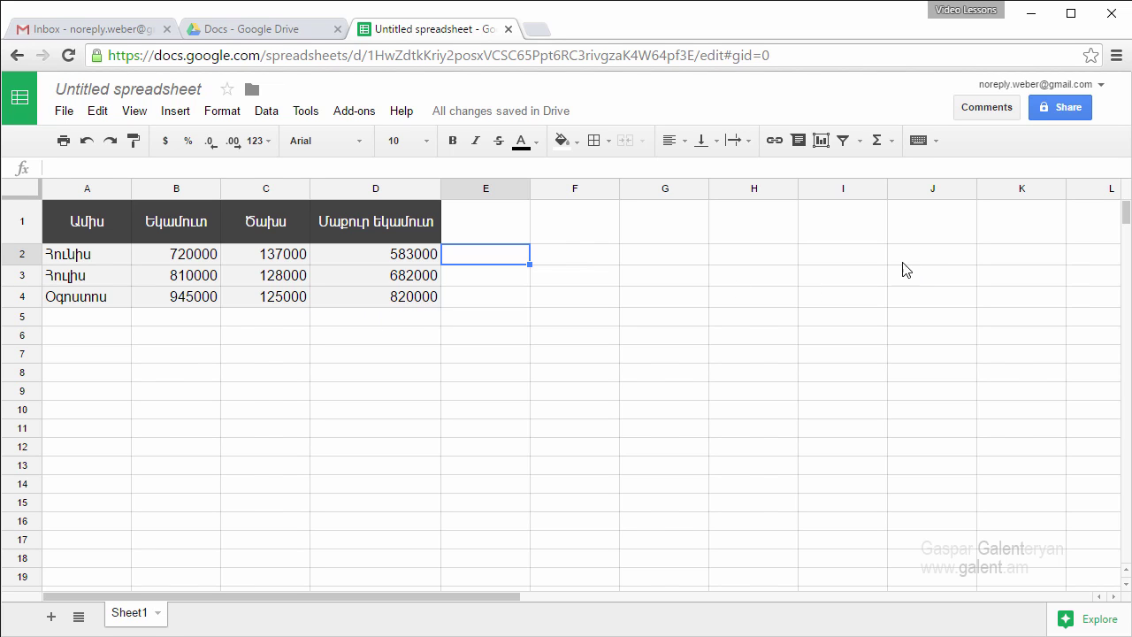
Step: Start a chart from Sheet1!A1:E4, preview the recommended stacked column, area and pie charts, and choose the grouped column chart
left_click(821, 142)
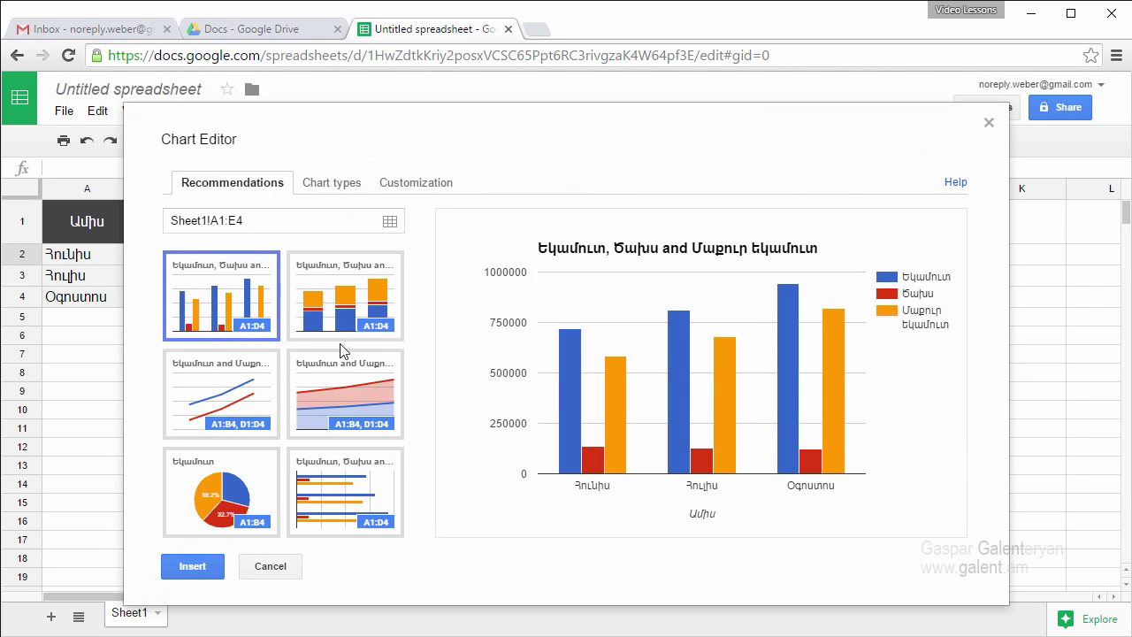
left_click(337, 315)
left_click(336, 386)
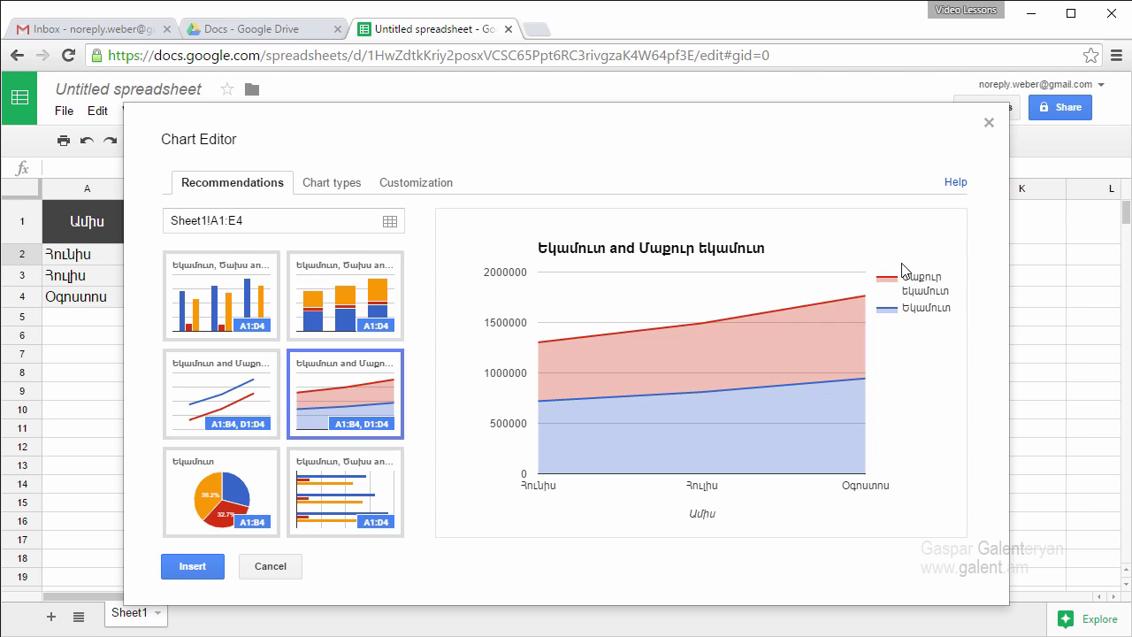
left_click(221, 490)
mouse_move(567, 390)
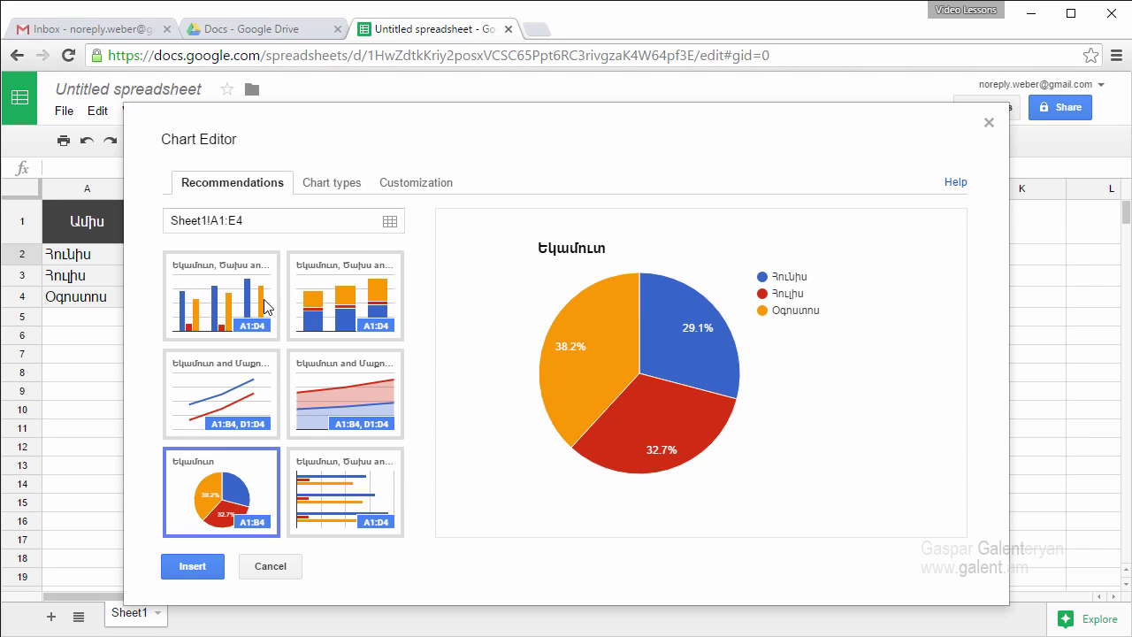
left_click(223, 303)
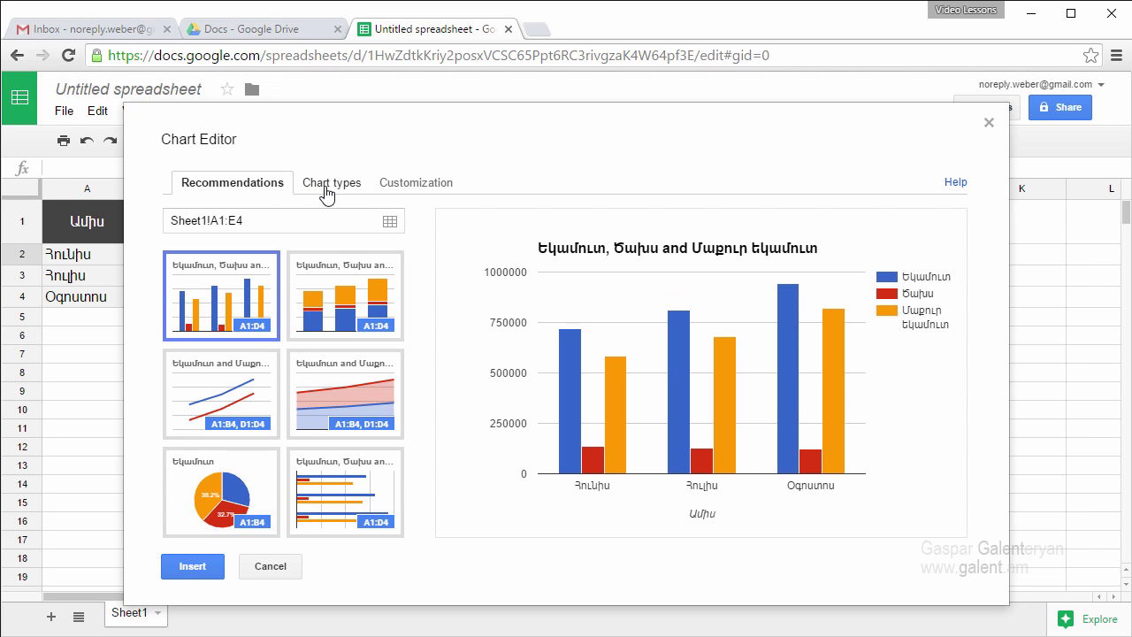
Step: Examine the full list of chart types and the customization options for the column chart
left_click(326, 187)
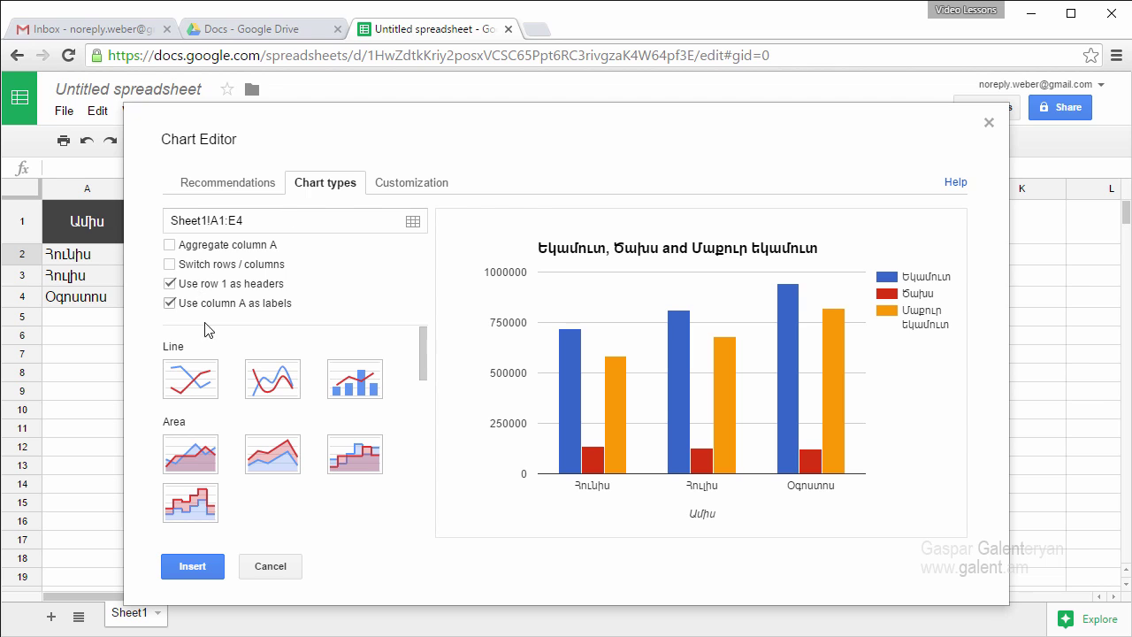
scroll(265, 431, "down", 2)
scroll(265, 431, "down", 5)
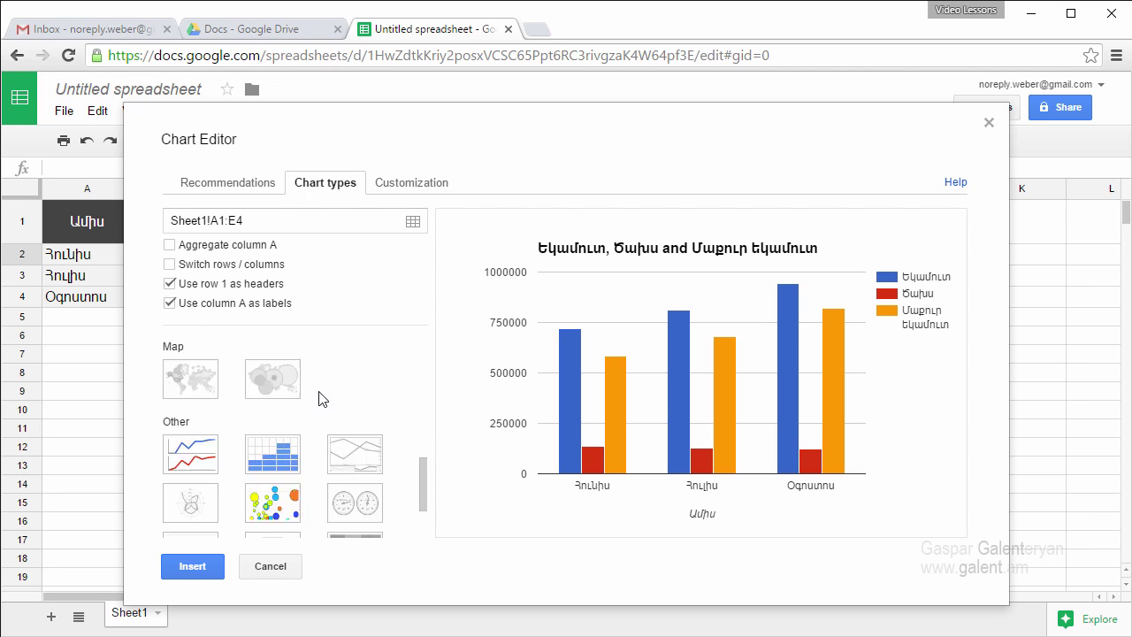
scroll(323, 371, "up", 8)
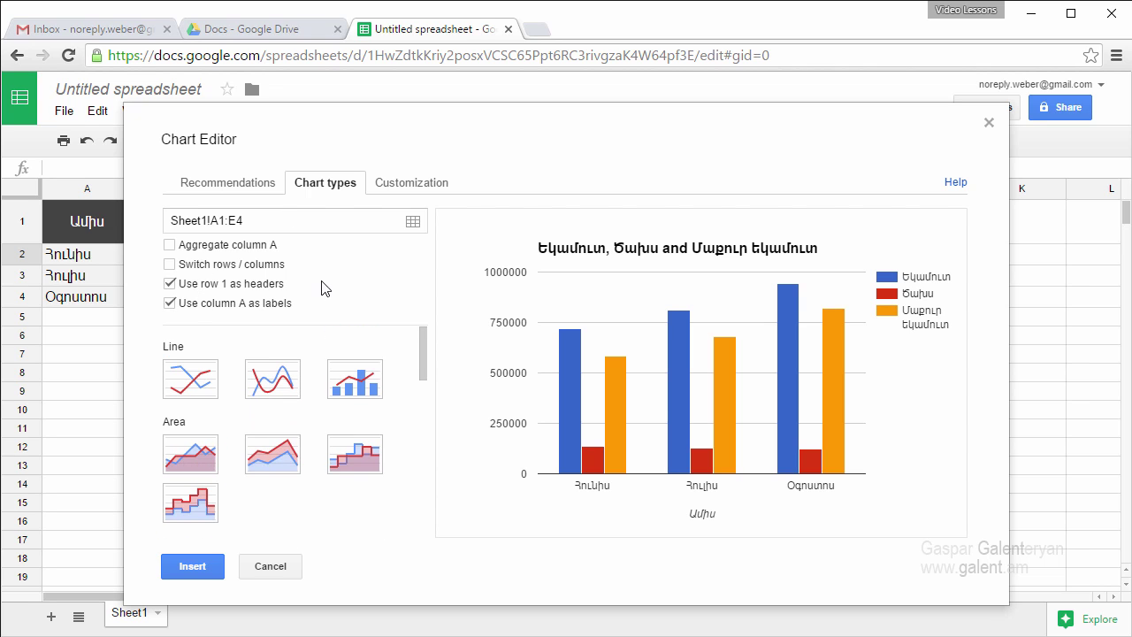
left_click(409, 185)
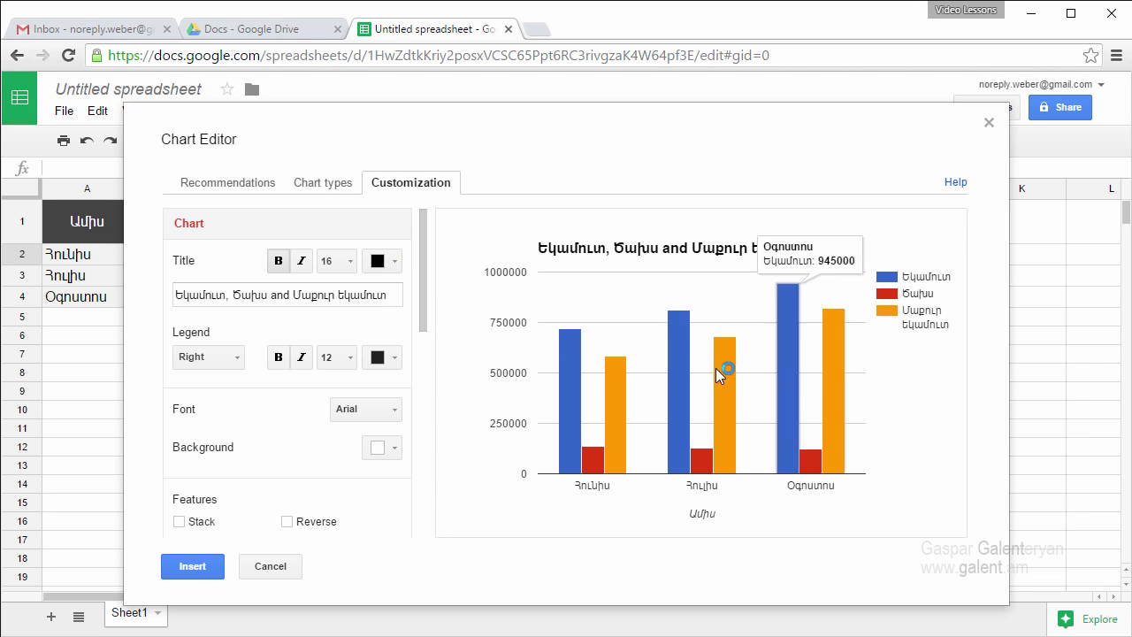
mouse_move(606, 368)
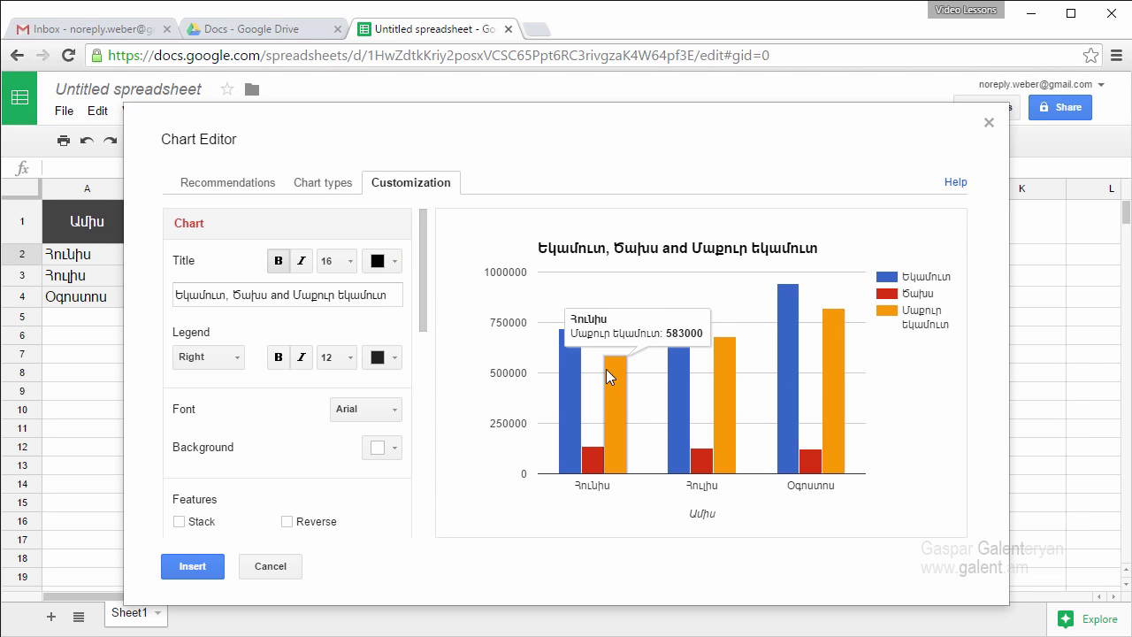
Step: Insert the recommended grouped column chart and move it up beside the data table, over columns E to J
left_click(249, 184)
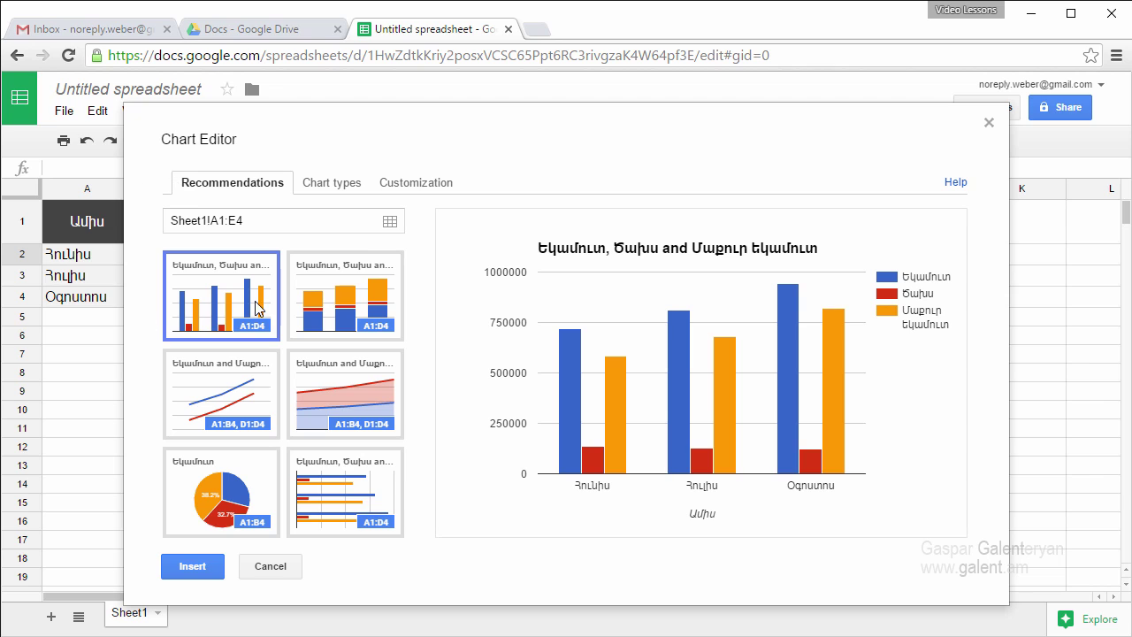
left_click(193, 567)
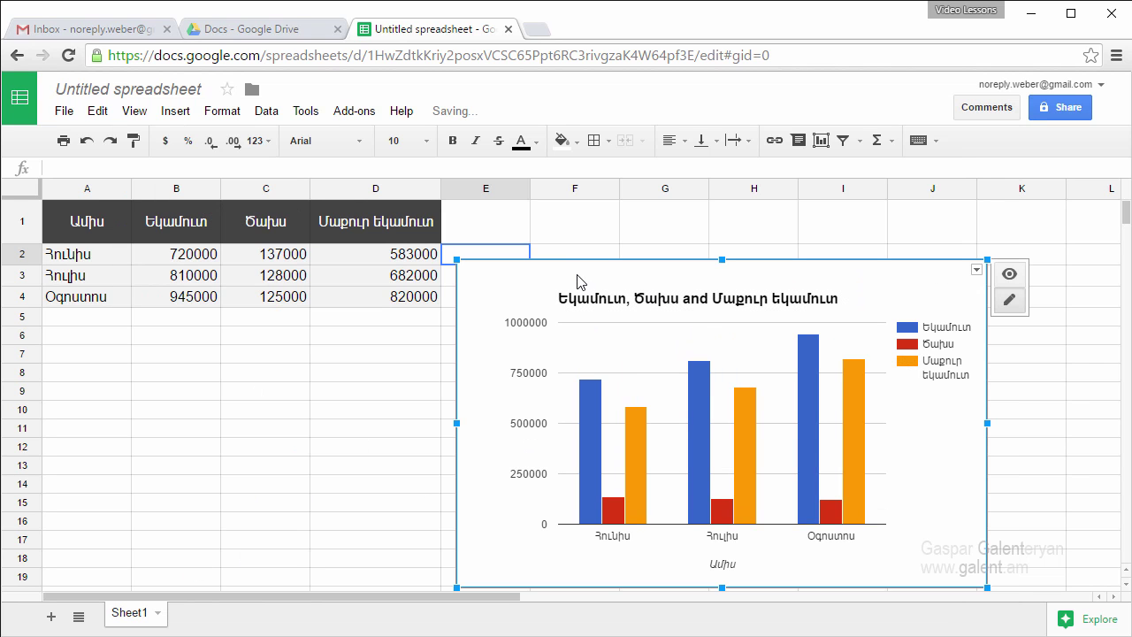
left_click_drag(580, 283, 597, 233)
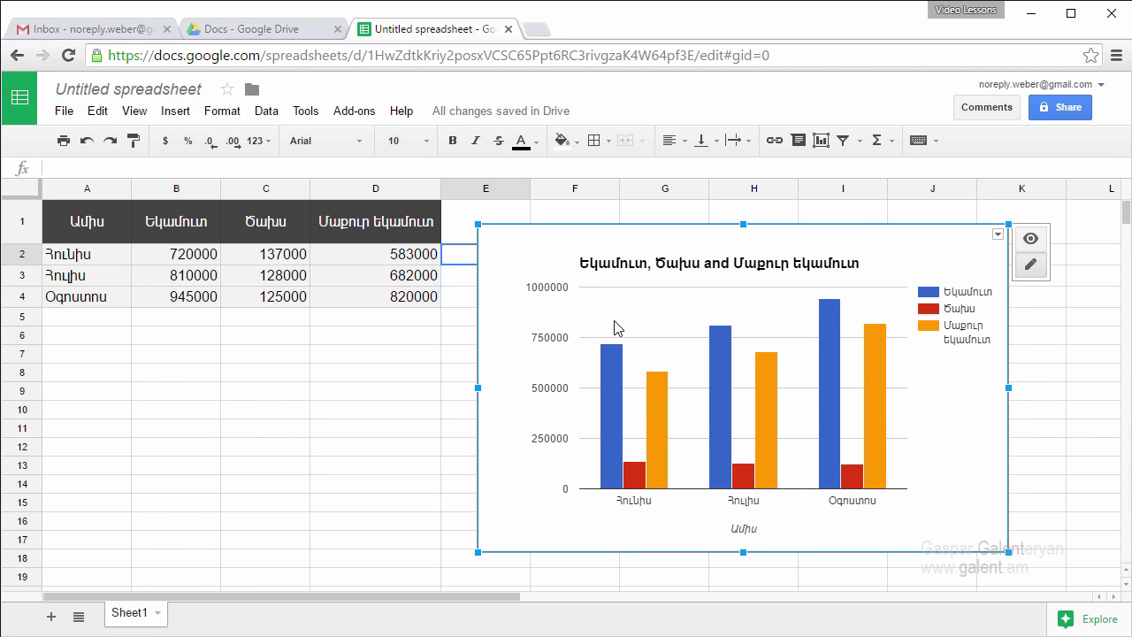
Step: Show value data labels on the blue Եկամուտ columns of the chart
left_click(608, 354)
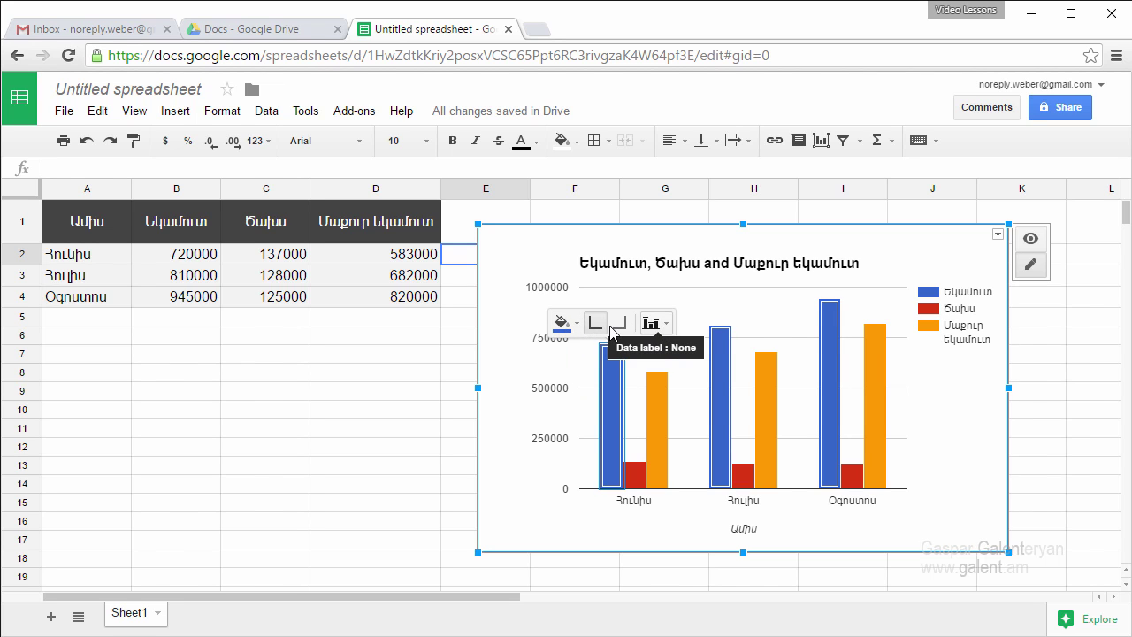
left_click(651, 325)
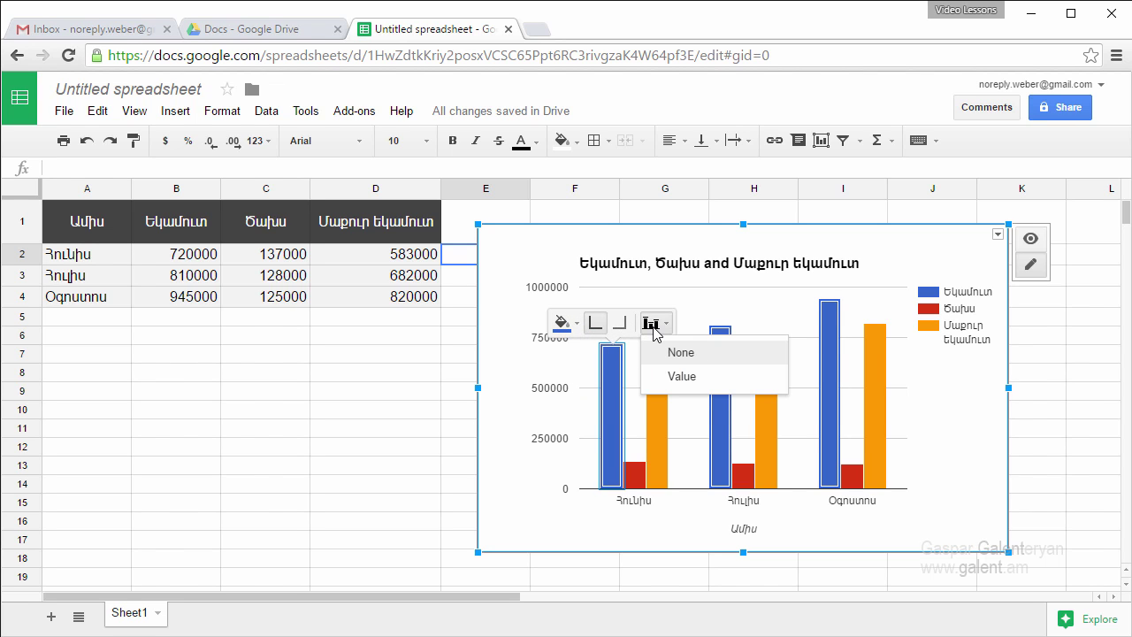
left_click(694, 378)
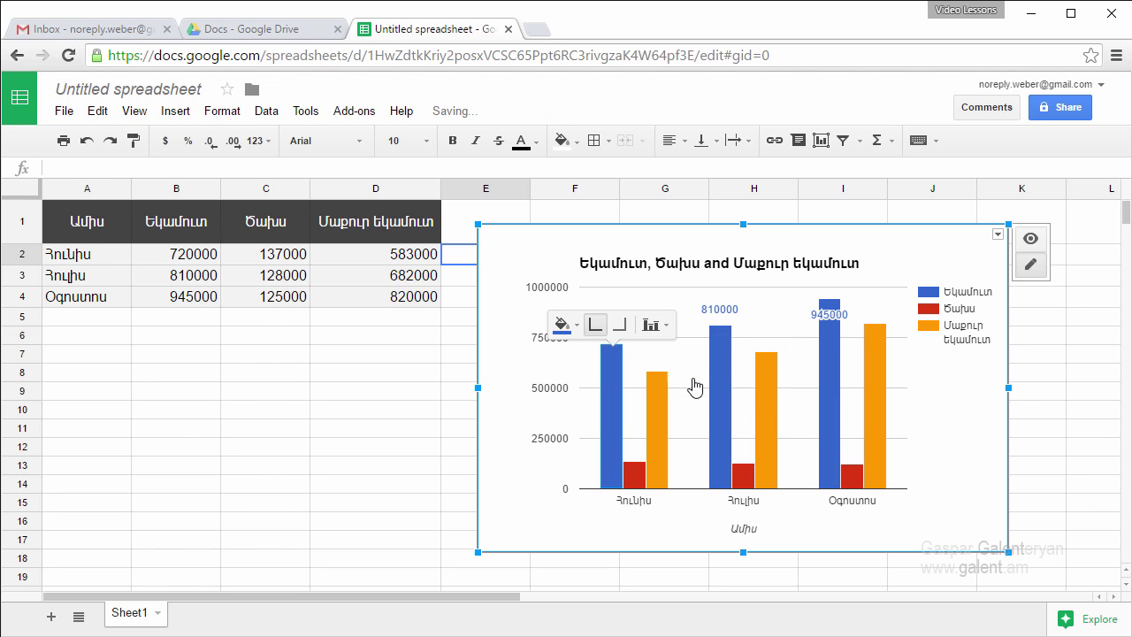
left_click(829, 305)
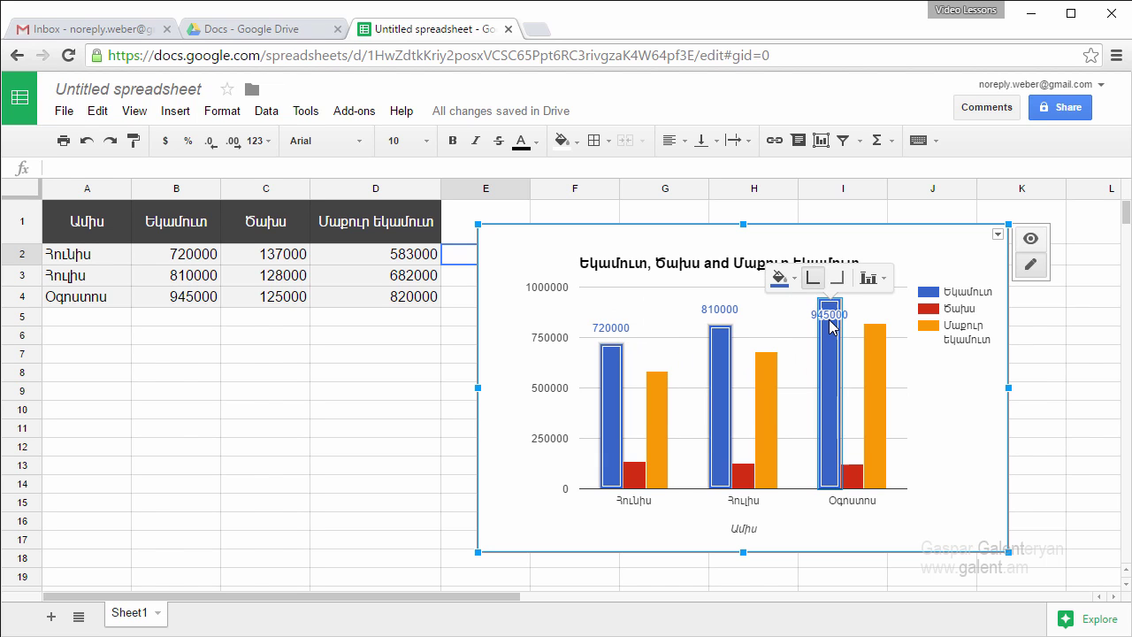
Step: Show value data labels on the orange Մաքուր եկամուտ columns of the chart
left_click(656, 380)
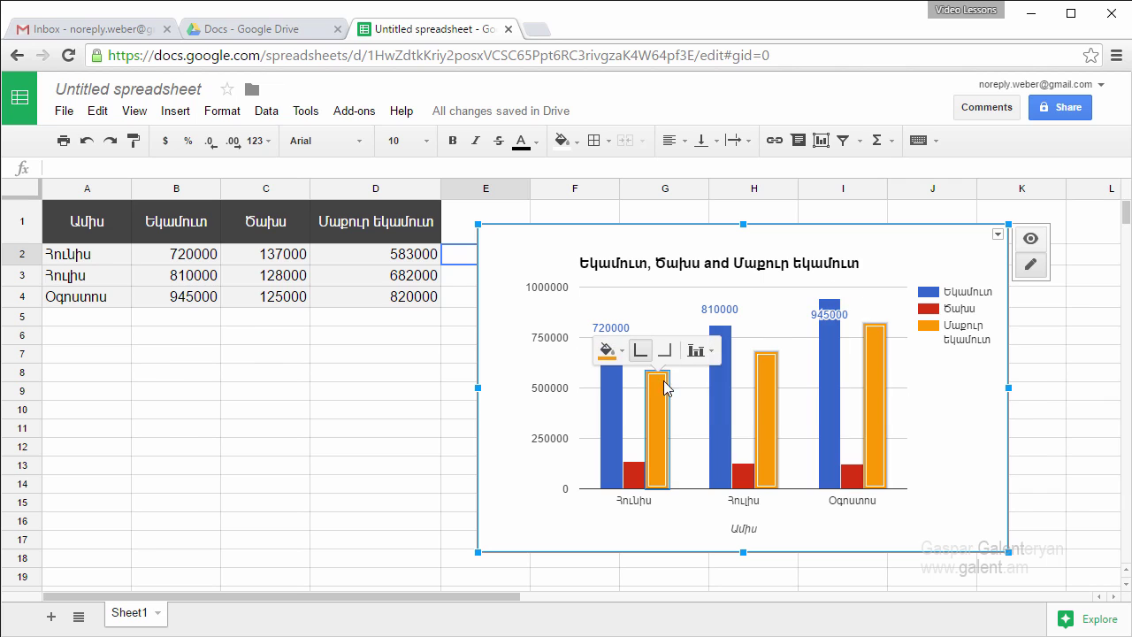
left_click(696, 350)
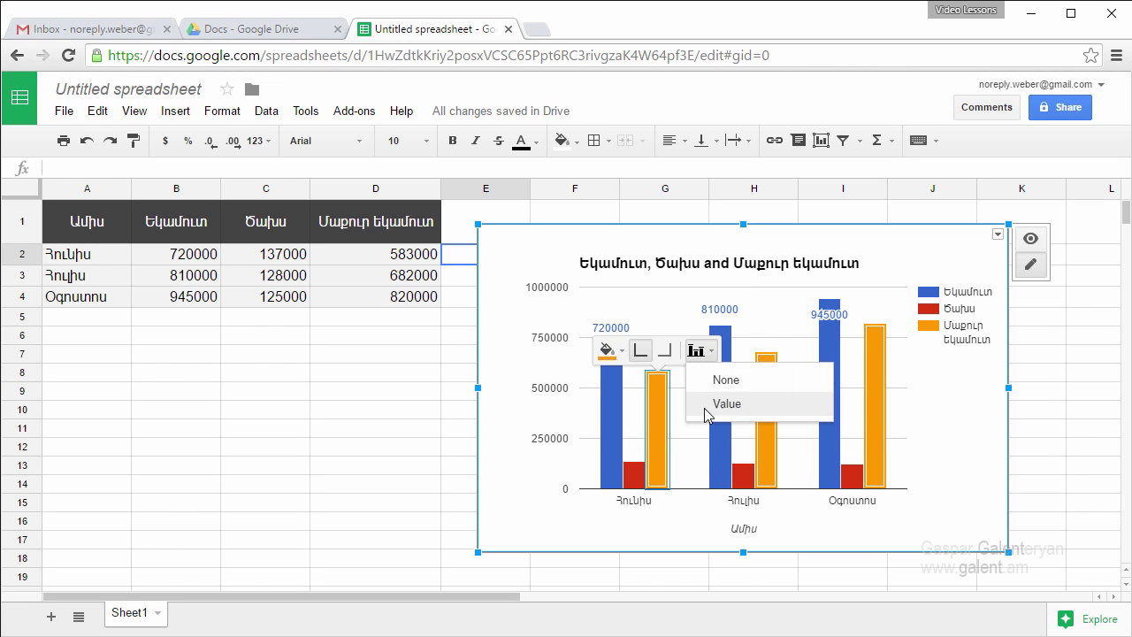
left_click(707, 412)
Step: Show value data labels on the red Ծախս columns and deselect the chart
left_click(633, 471)
left_click(669, 439)
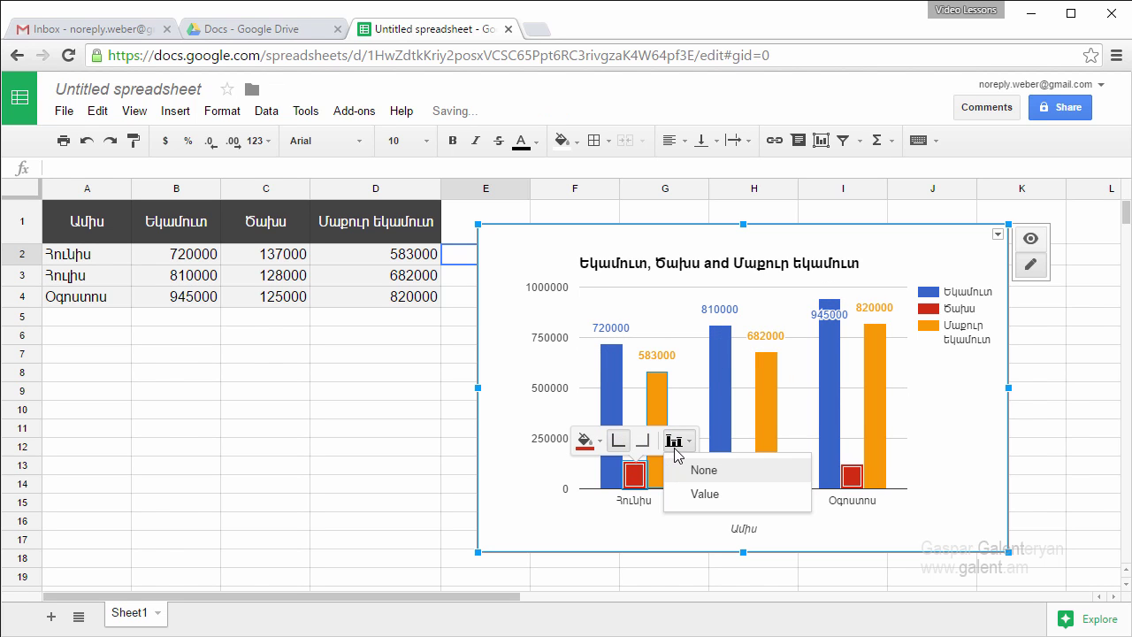
left_click(701, 492)
left_click(999, 413)
Step: Examine the formatting options of the chart's title, horizontal axis title, legend and vertical axis
left_click(980, 412)
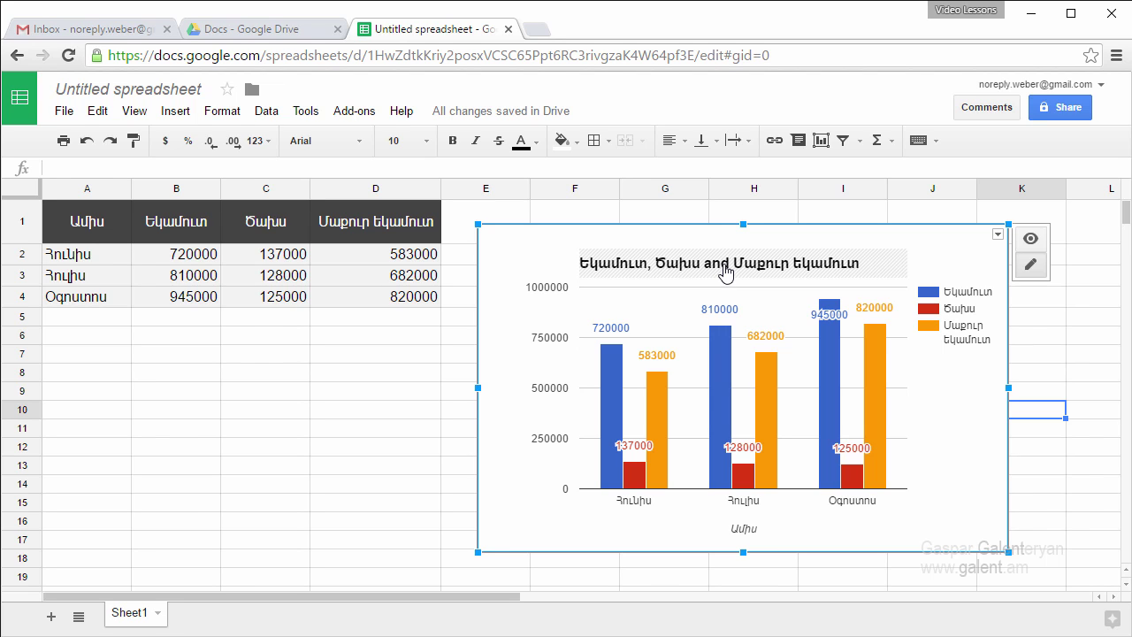
left_click(696, 271)
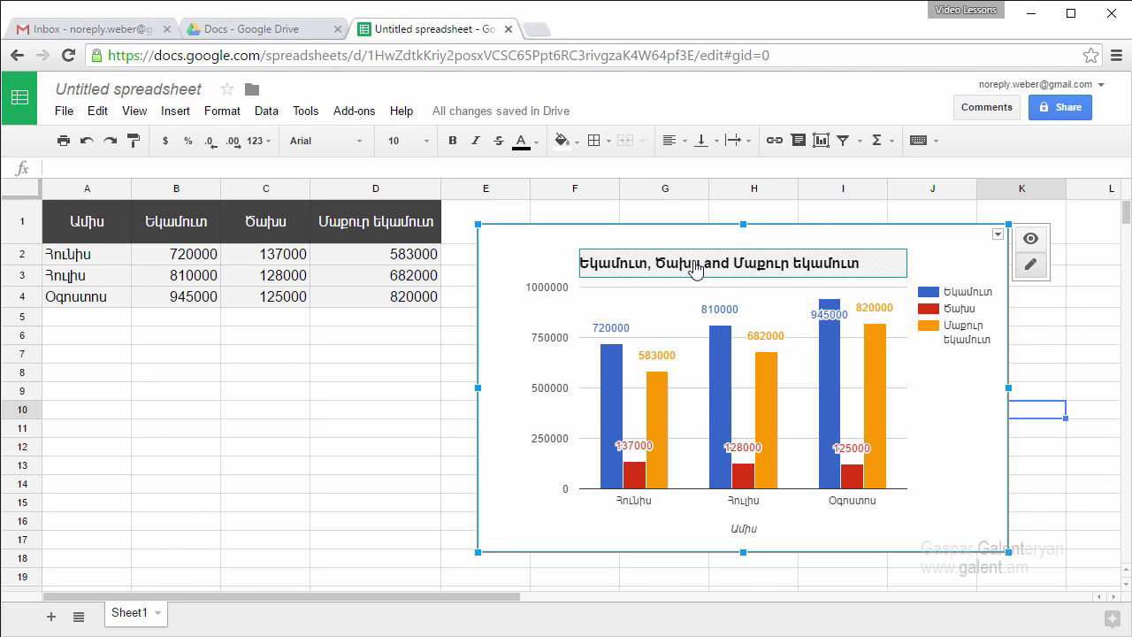
left_click(703, 270)
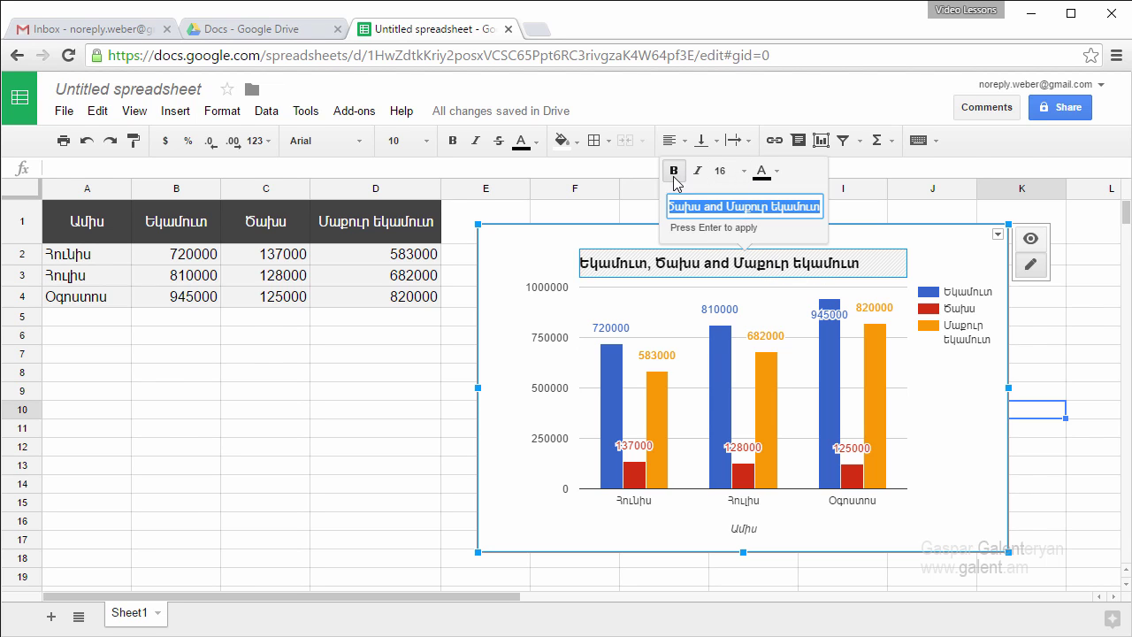
left_click(743, 533)
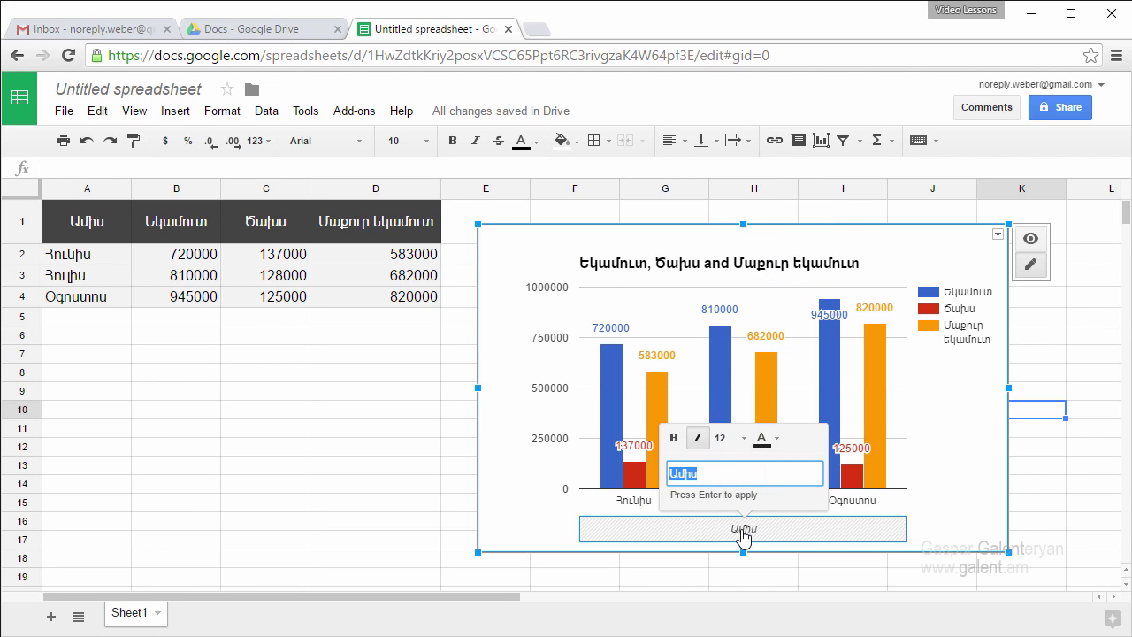
left_click(959, 311)
left_click(545, 291)
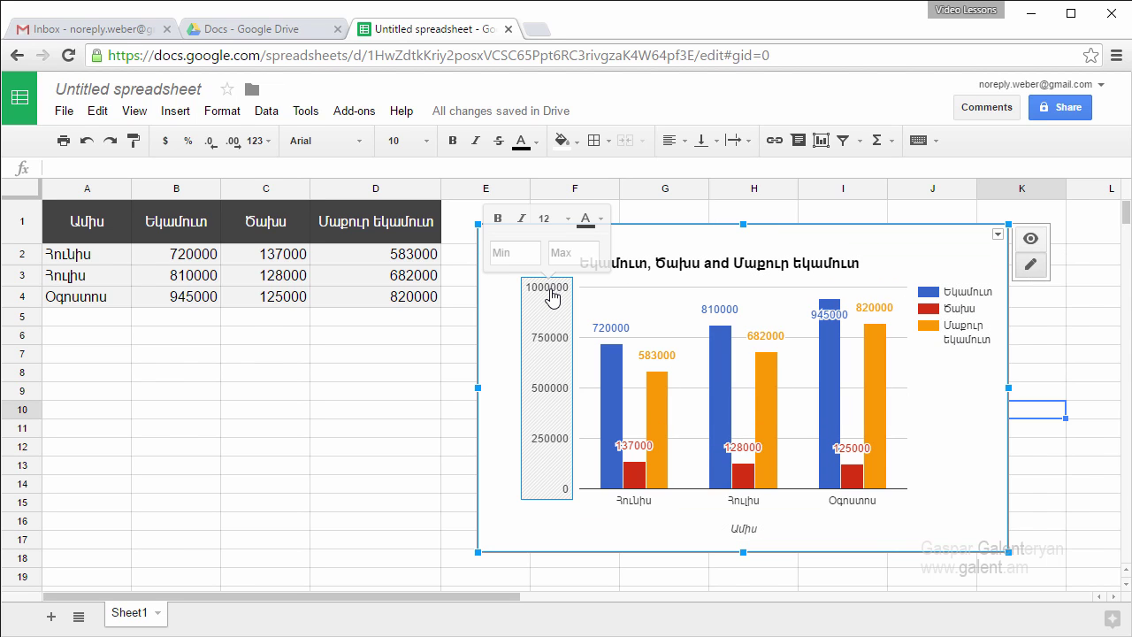
Step: Save the column chart as an image file
left_click(997, 235)
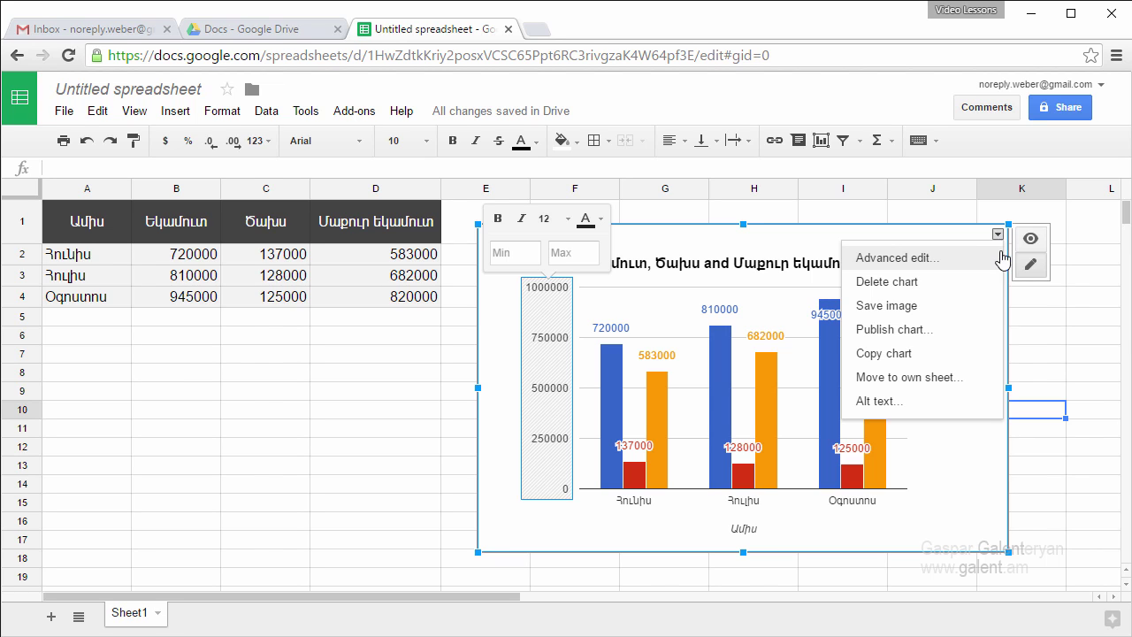
left_click(908, 307)
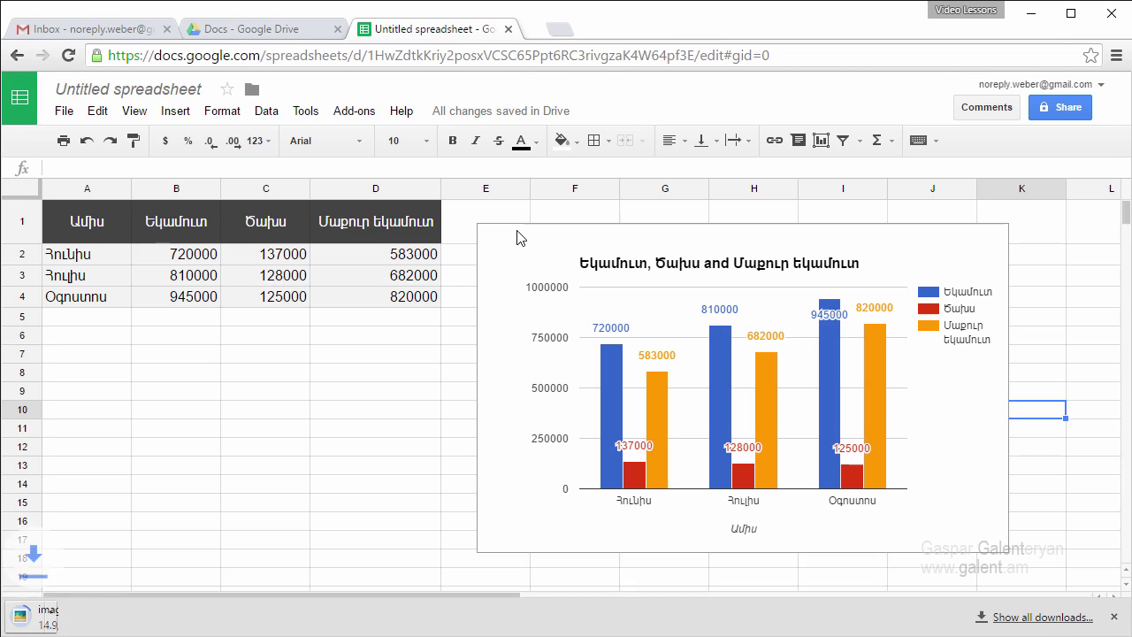